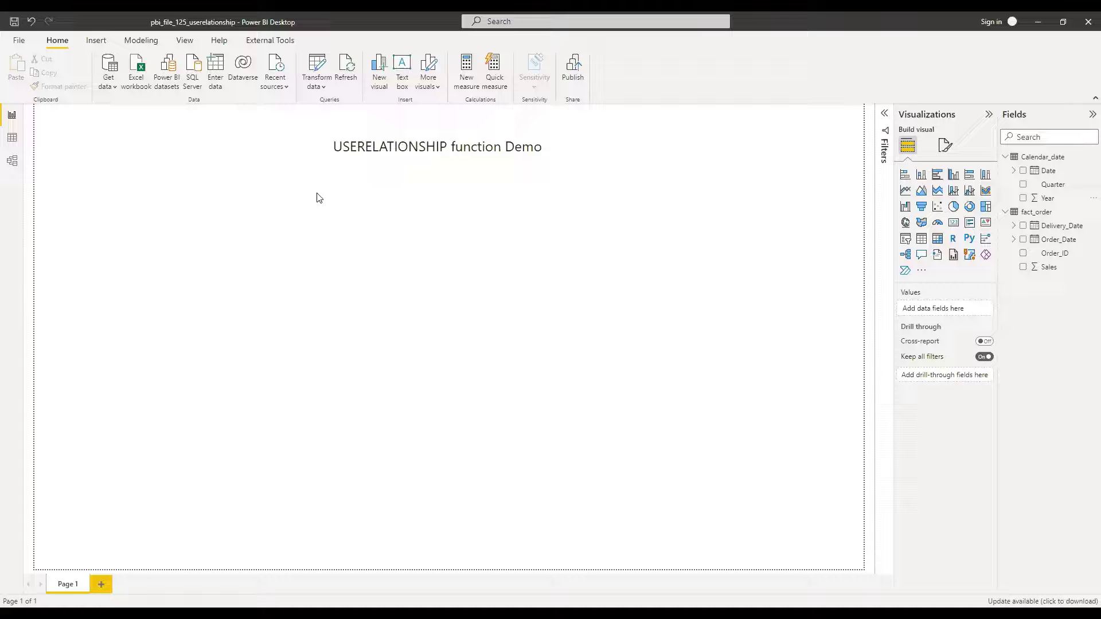
Browse the fact_order rows, then Calendar_date's 23 dates from 1/1/2021 to 11/1/2022
{"action": "left_click", "coordinate": [13, 139]}
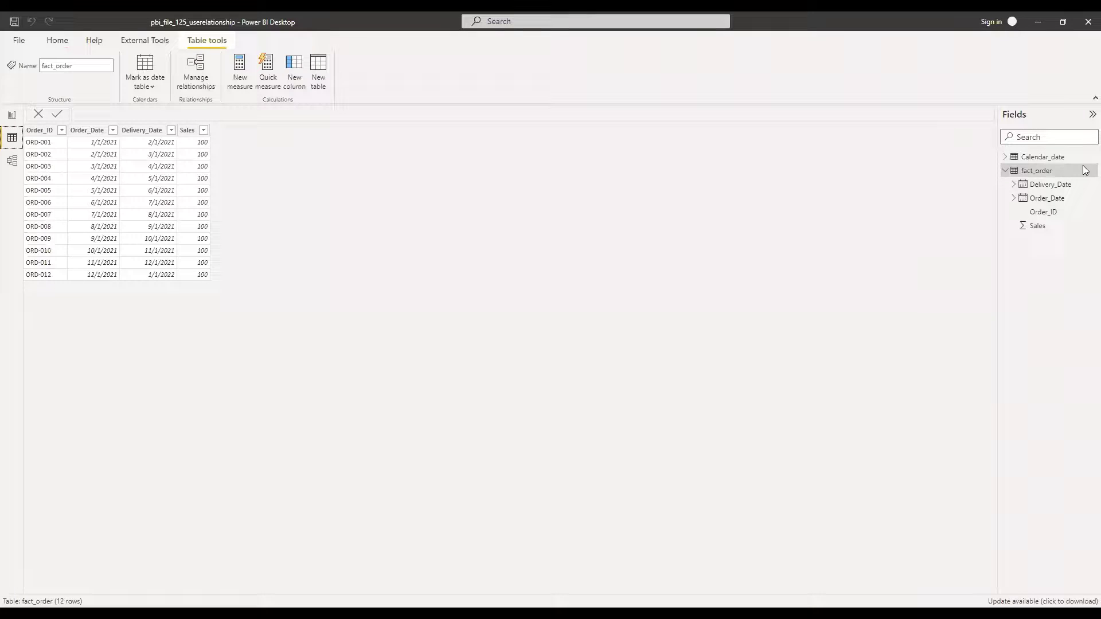
{"action": "left_click", "coordinate": [1053, 170]}
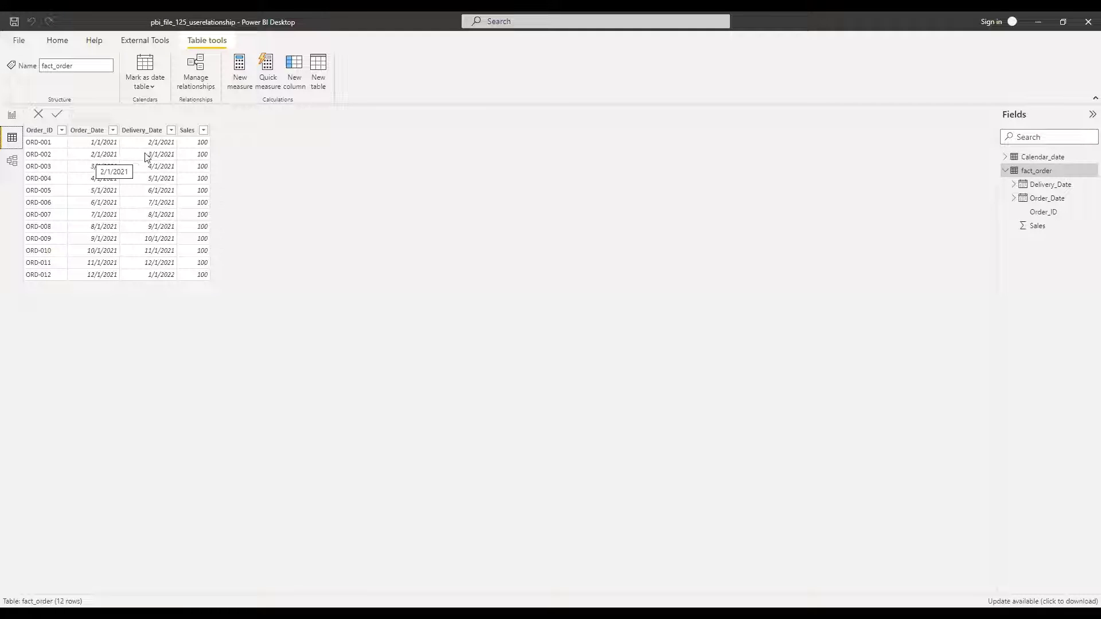
{"action": "left_click", "coordinate": [1031, 161]}
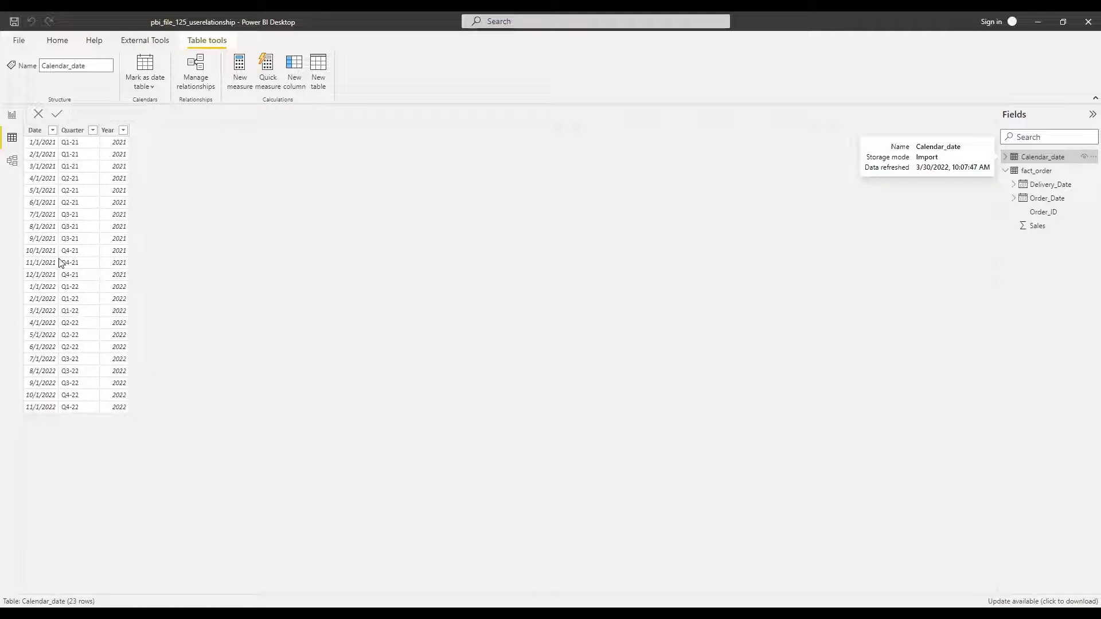
Relate Calendar_date[Date] to fact_order's Order_Date in the model diagram
{"action": "left_click", "coordinate": [12, 161]}
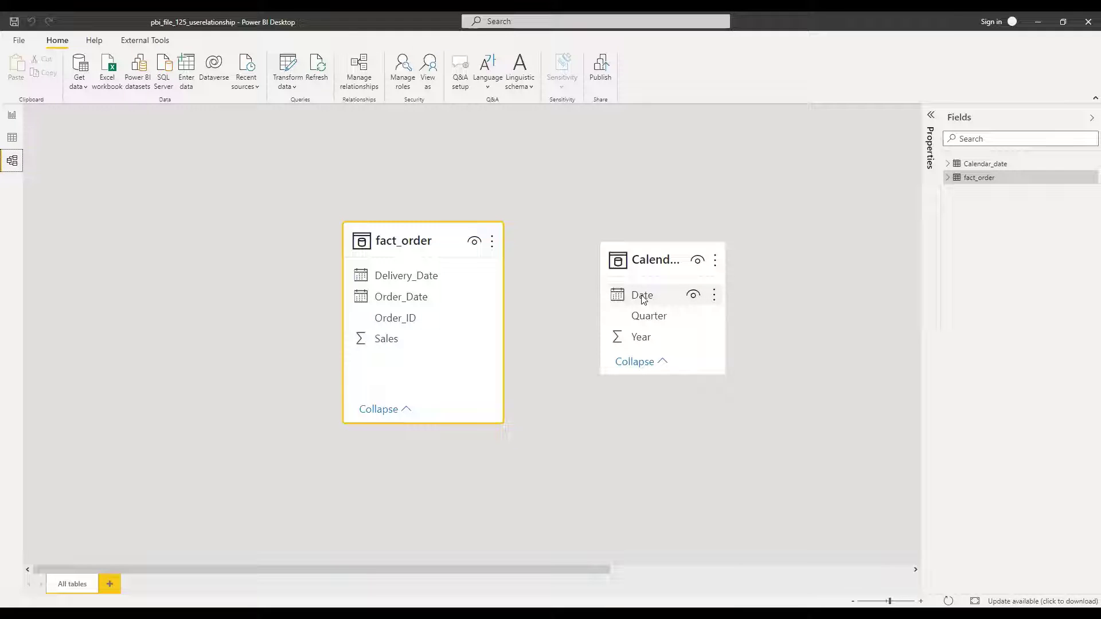
{"action": "left_click_drag", "start_coordinate": [644, 299], "coordinate": [437, 306]}
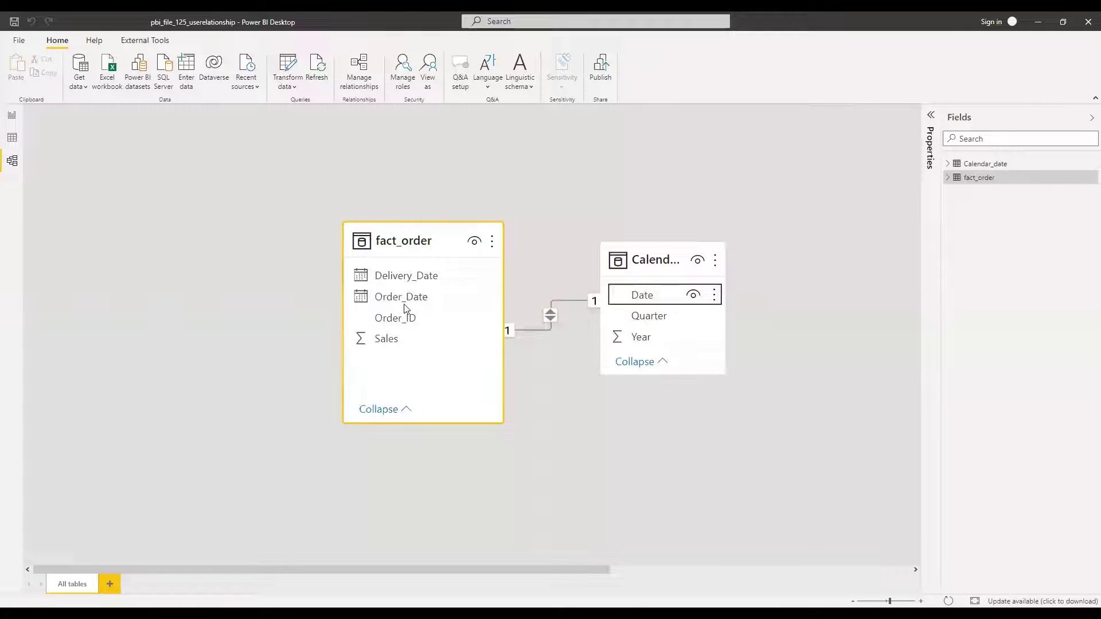
Add the measure Sales by Order Date = SUM(fact_order[Sales]) to the fact_order table
{"action": "left_click", "coordinate": [12, 118]}
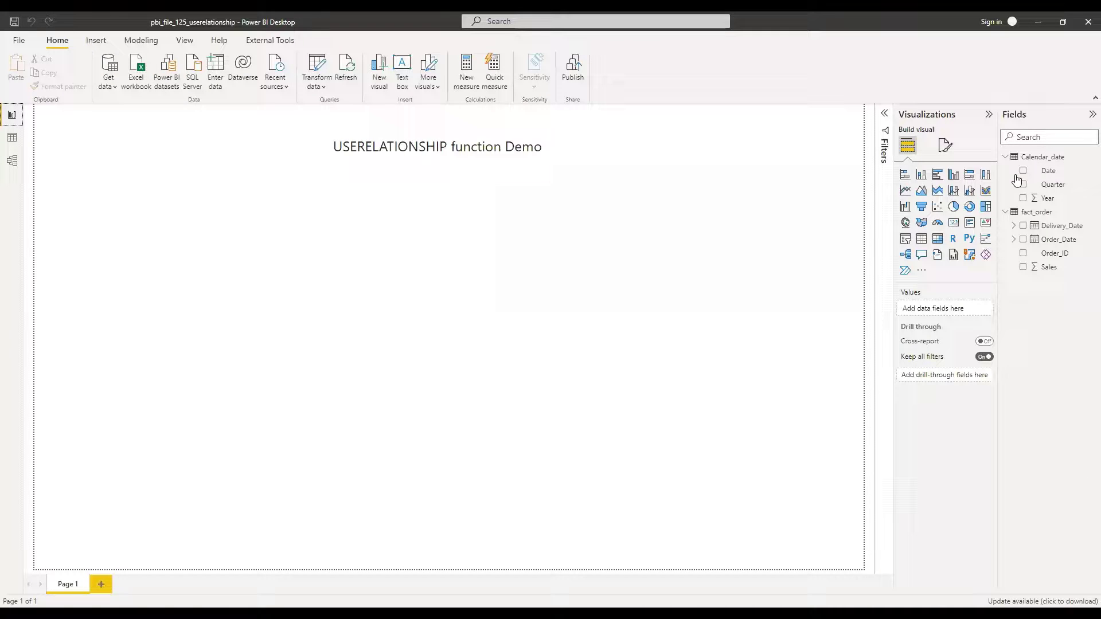
{"action": "right_click", "coordinate": [1043, 215]}
{"action": "left_click", "coordinate": [1001, 225]}
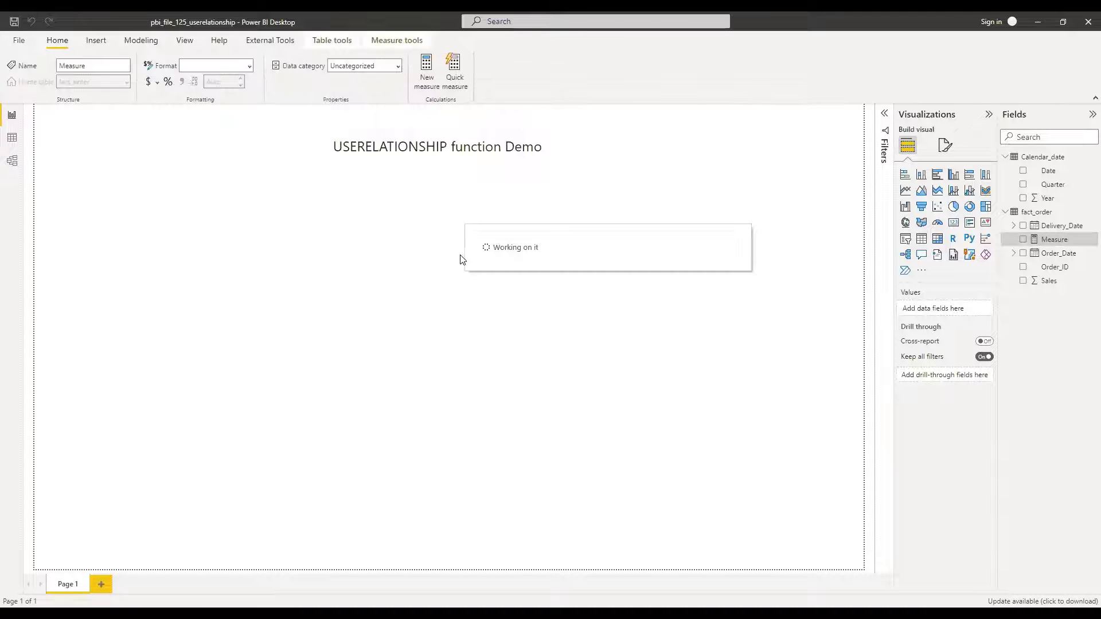
{"action": "type", "text": "Sale"}
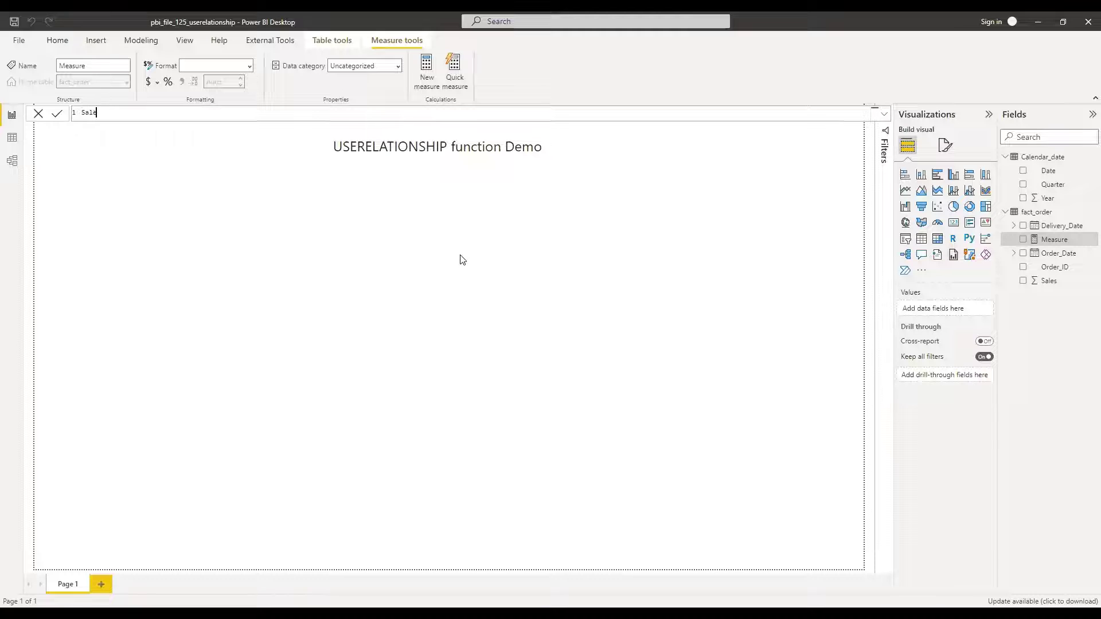
{"action": "type", "text": "s by Order Date = sum(sale"}
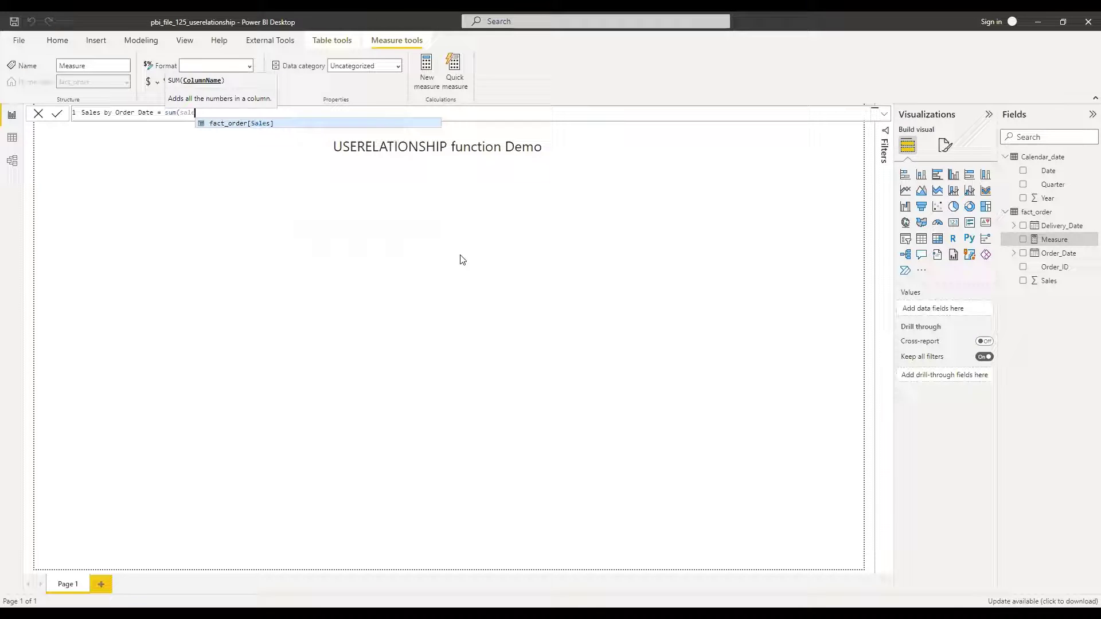
{"action": "key", "text": "Tab"}
{"action": "type", "text": ")"}
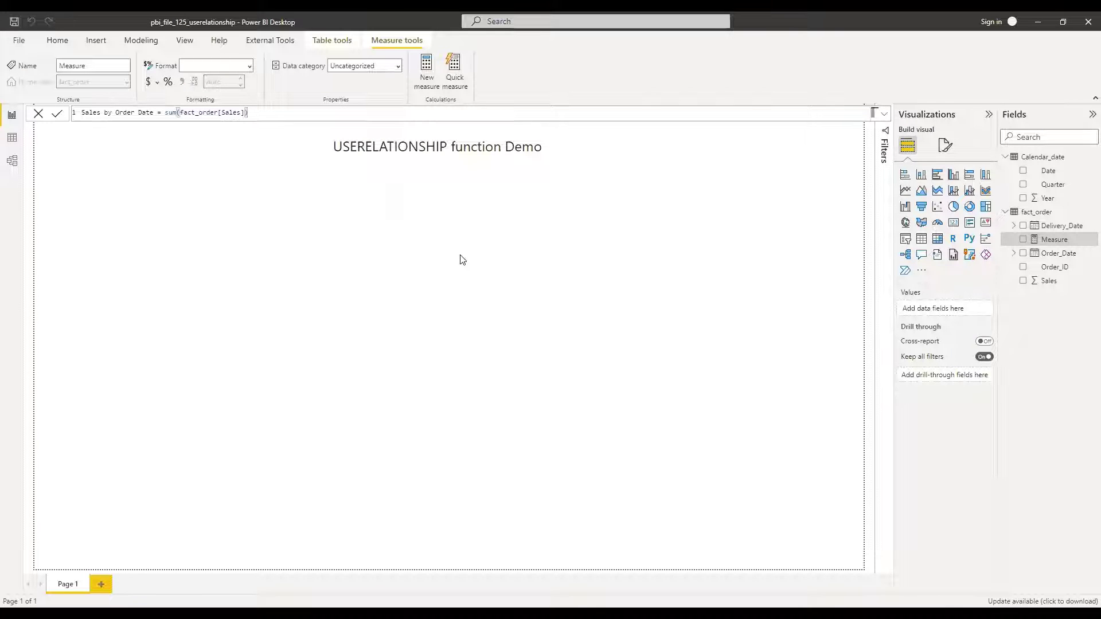
{"action": "key", "text": "Return"}
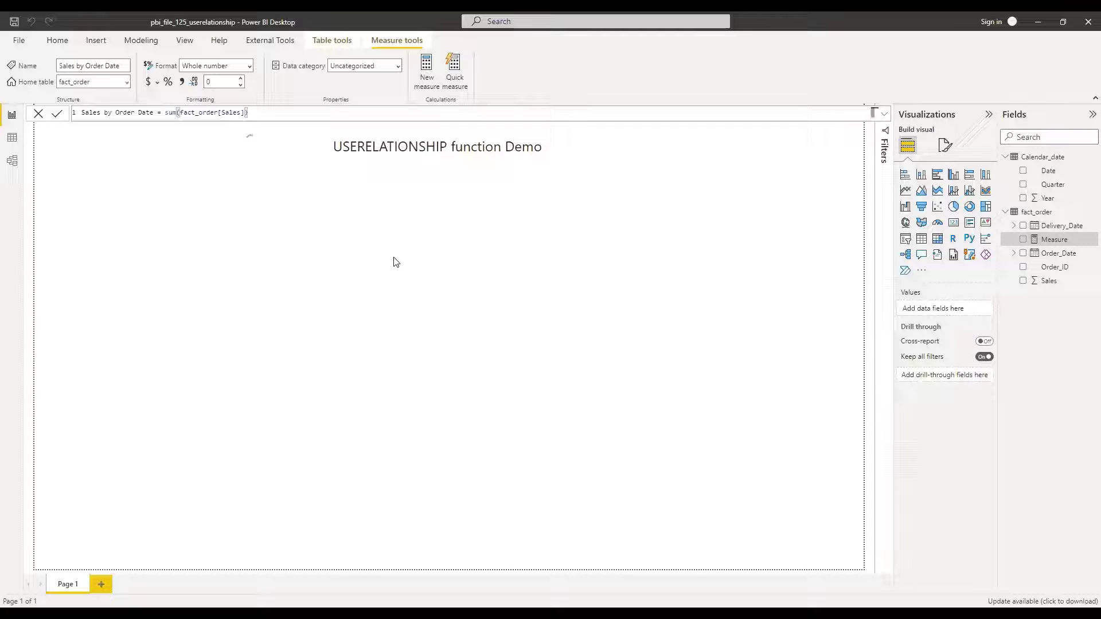
Insert a centred matrix with Date as rows and Sales by Order Date as values, totalling 1200
{"action": "left_click", "coordinate": [937, 240]}
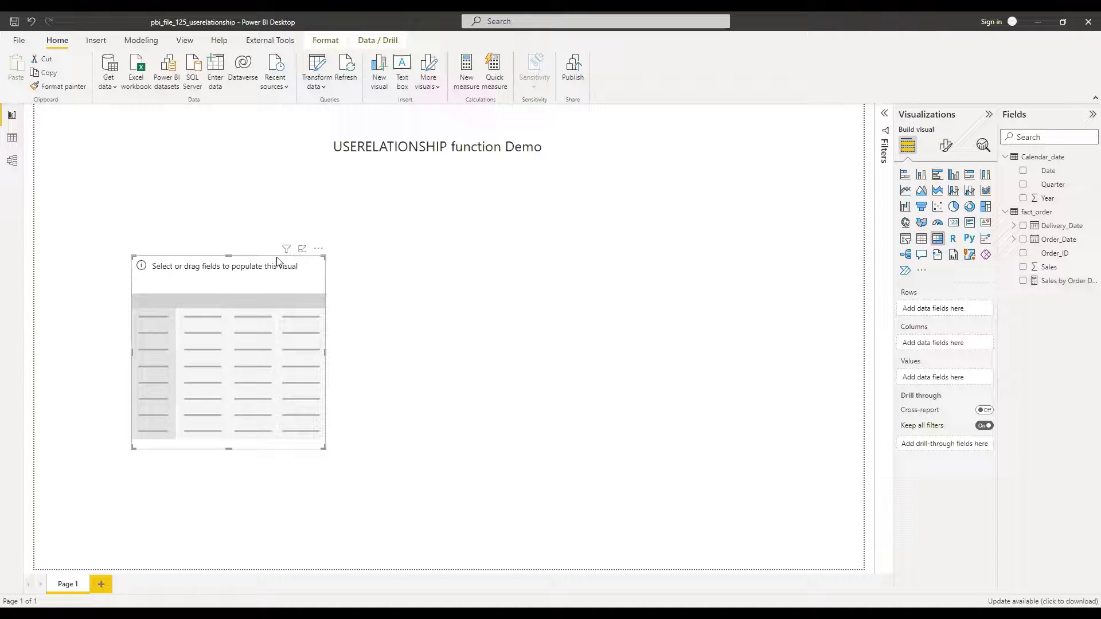
{"action": "left_click_drag", "start_coordinate": [277, 261], "coordinate": [497, 196]}
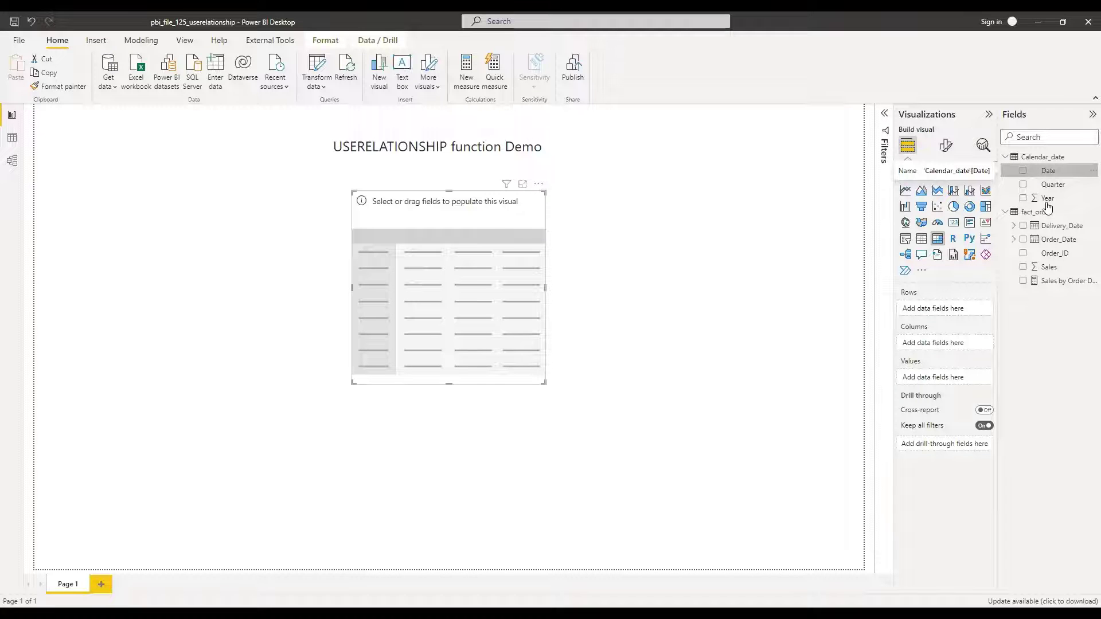
{"action": "left_click_drag", "start_coordinate": [1048, 171], "coordinate": [974, 312]}
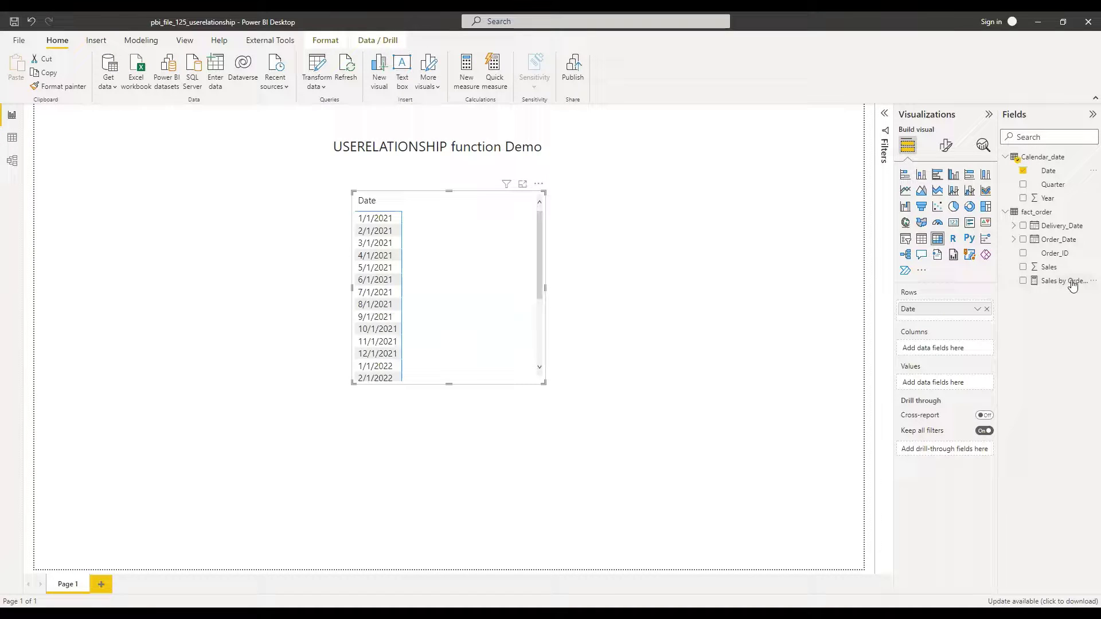
{"action": "left_click_drag", "start_coordinate": [1068, 286], "coordinate": [969, 394]}
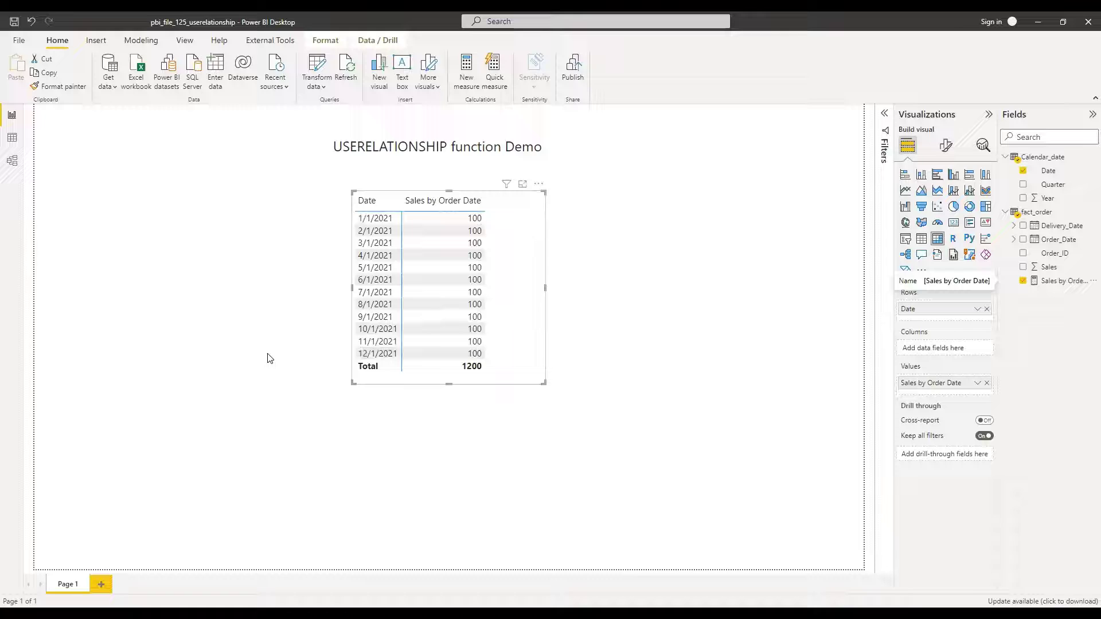
{"action": "left_click", "coordinate": [464, 206]}
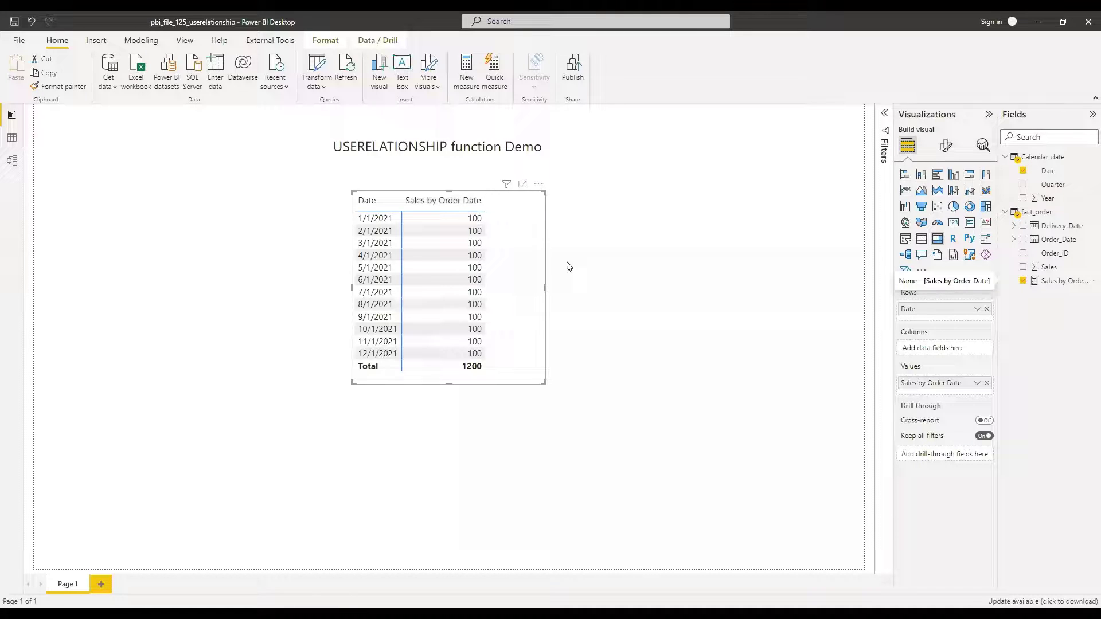
{"action": "left_click", "coordinate": [616, 264]}
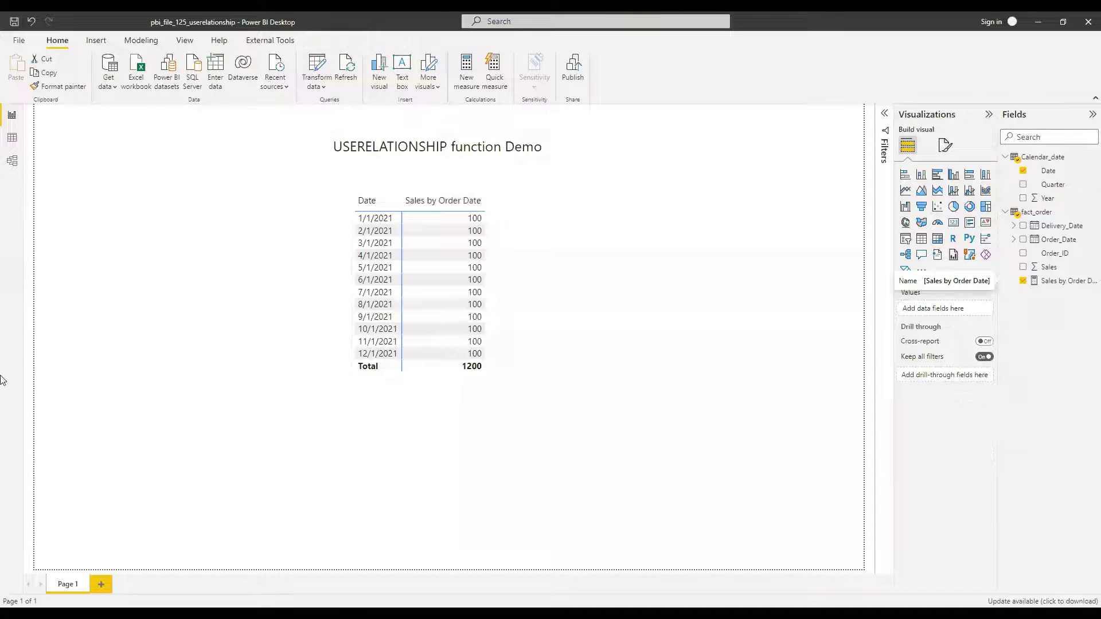
{"action": "left_click", "coordinate": [12, 163]}
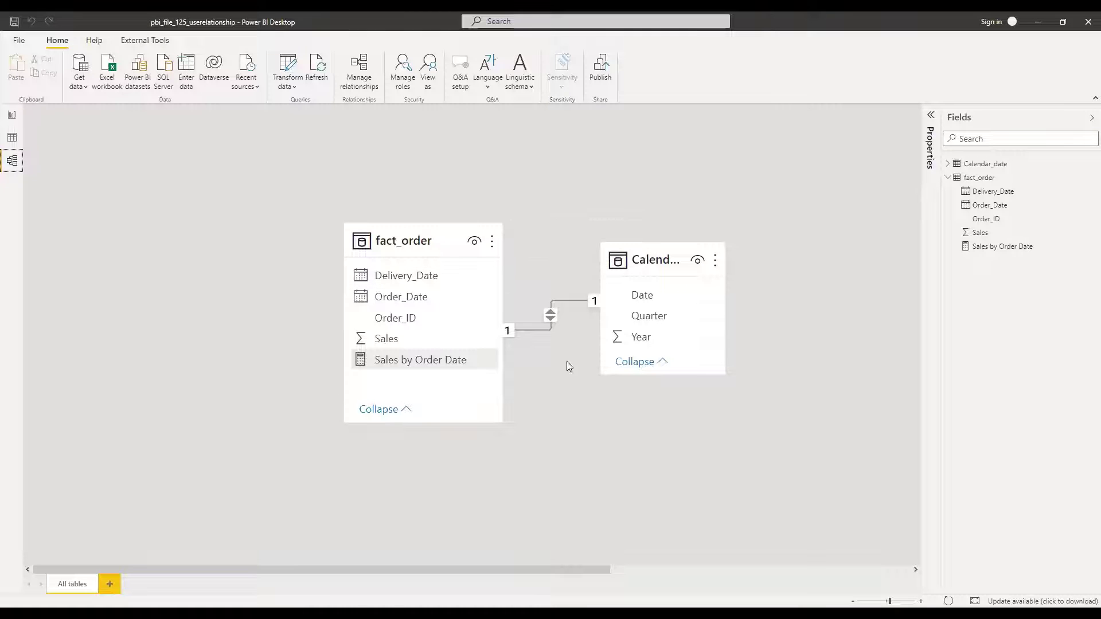
{"action": "left_click_drag", "start_coordinate": [642, 297], "coordinate": [424, 271]}
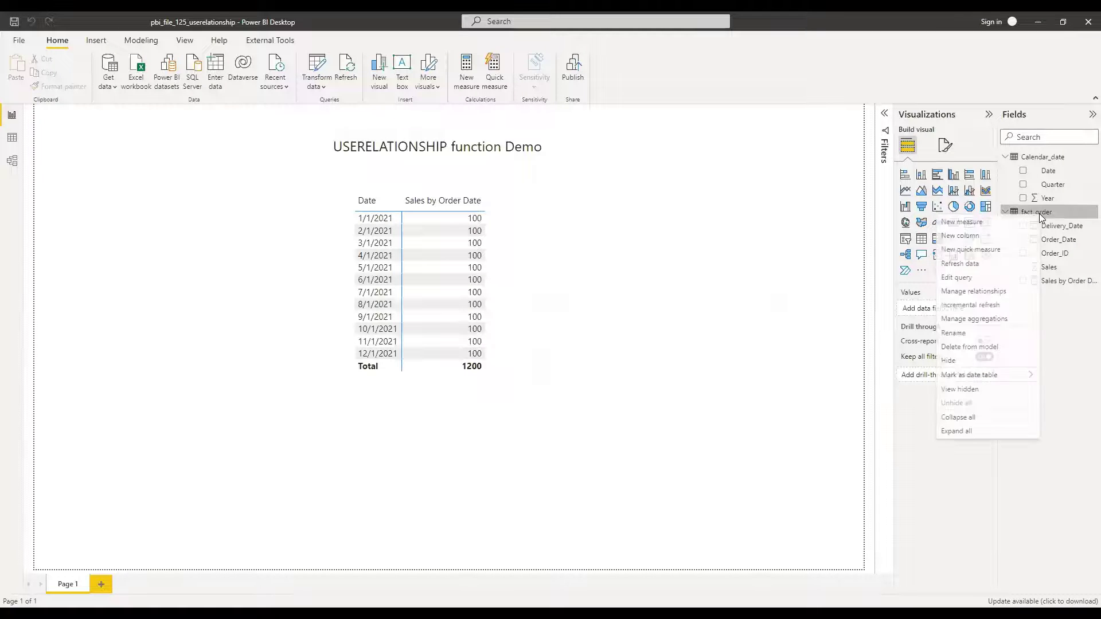
Begin the formula Sales by Delivery Date = CALCULATE(SUM(fact_order[Sales]), USERELATIONSHIP(
{"action": "key", "text": "Escape"}
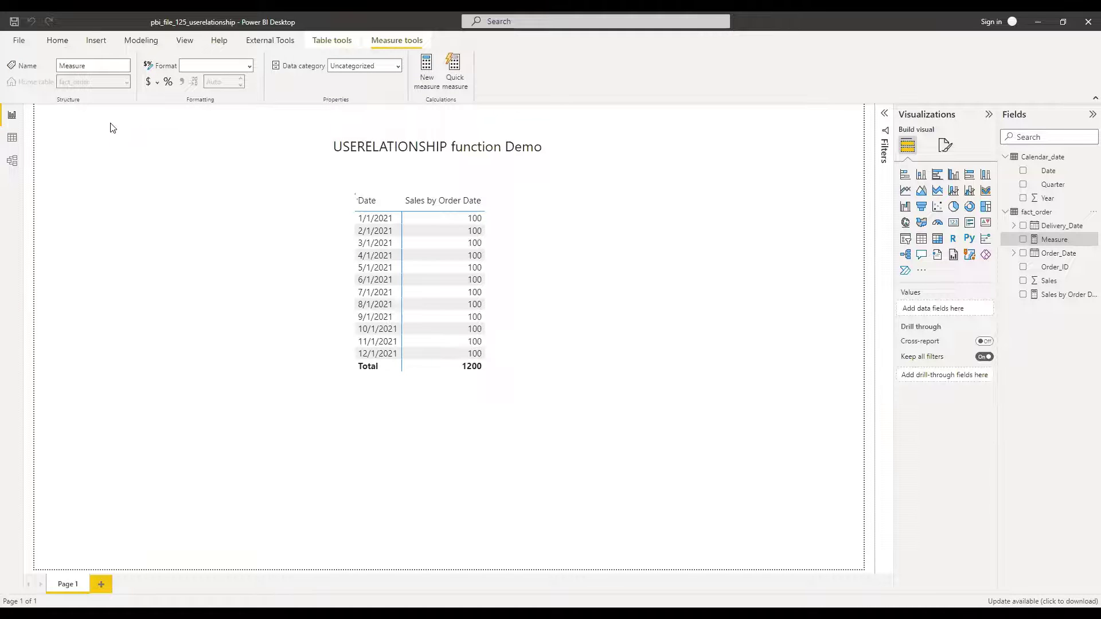
{"action": "type", "text": "Sa"}
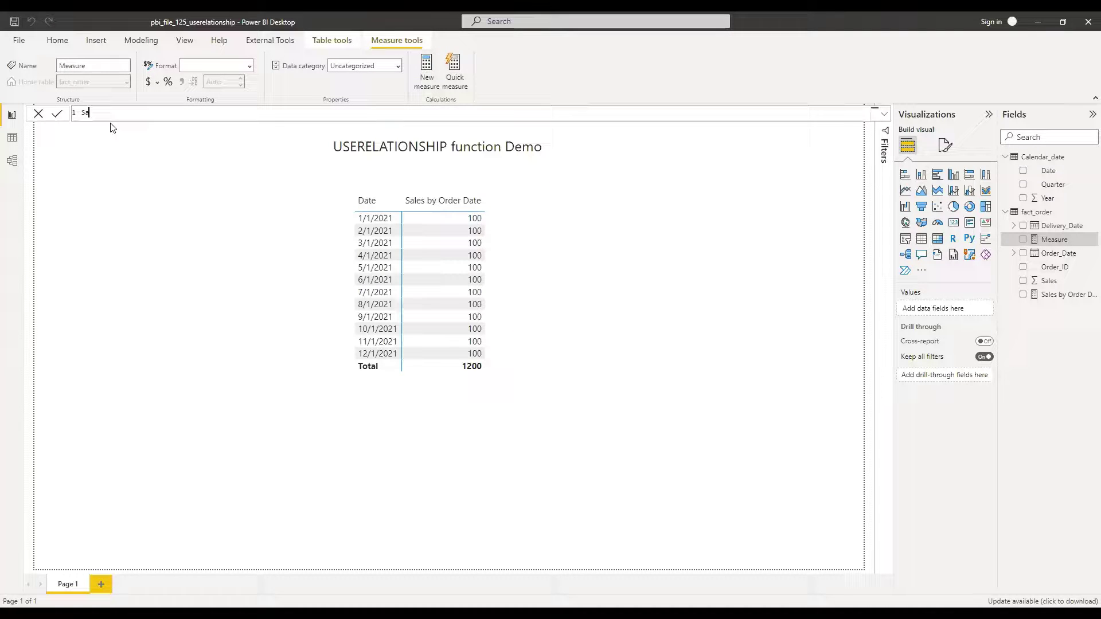
{"action": "type", "text": "les by Delivery Date = cal"}
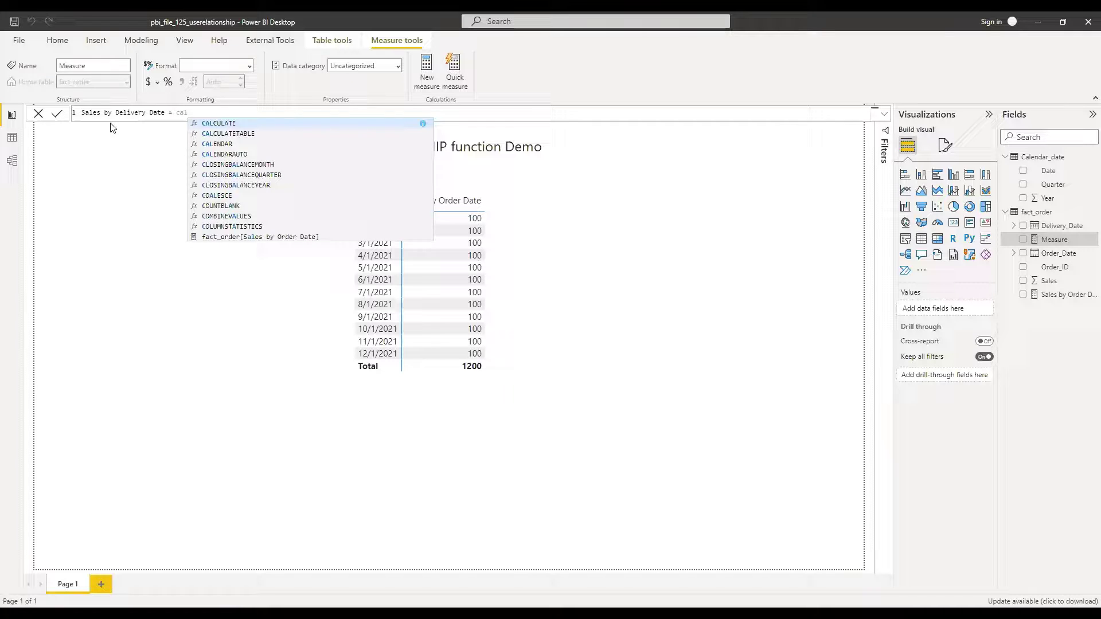
{"action": "key", "text": "Tab"}
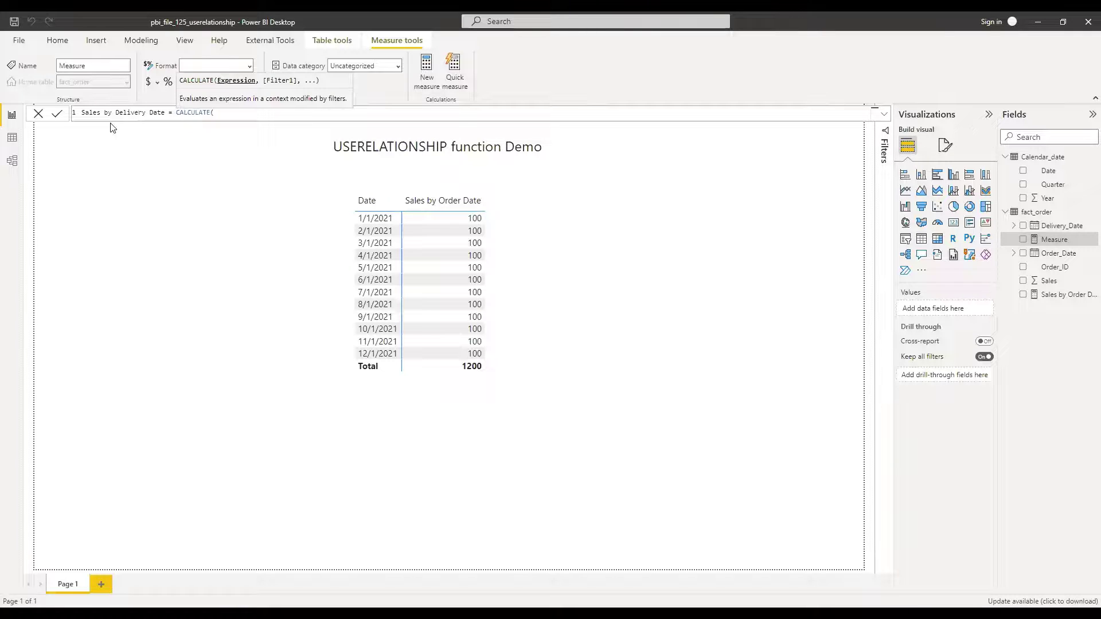
{"action": "type", "text": "sum(sa"}
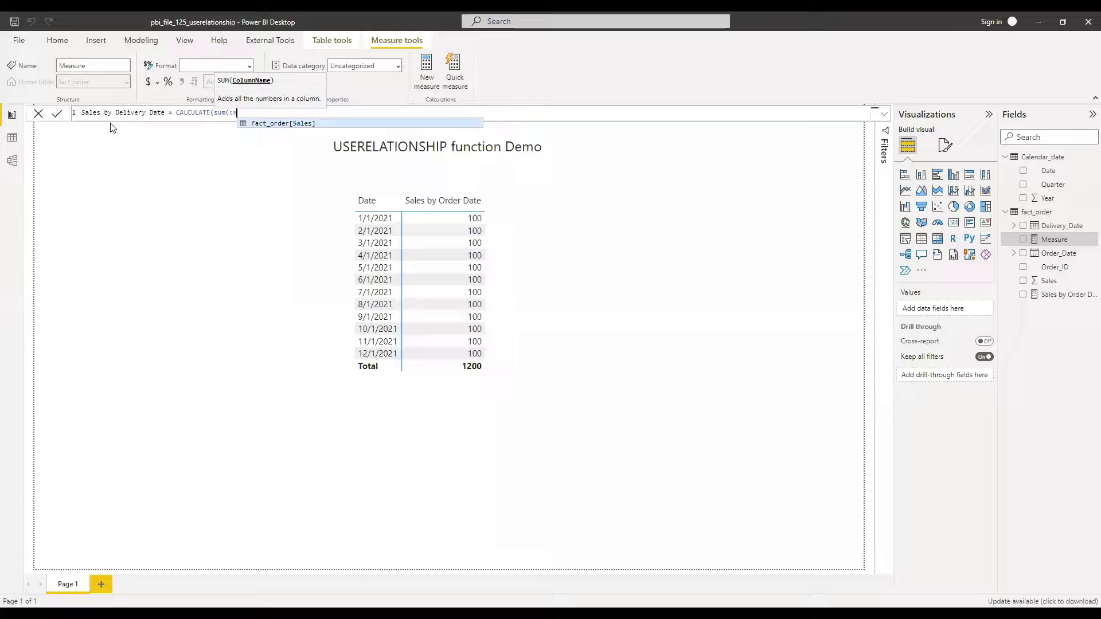
{"action": "key", "text": "Tab"}
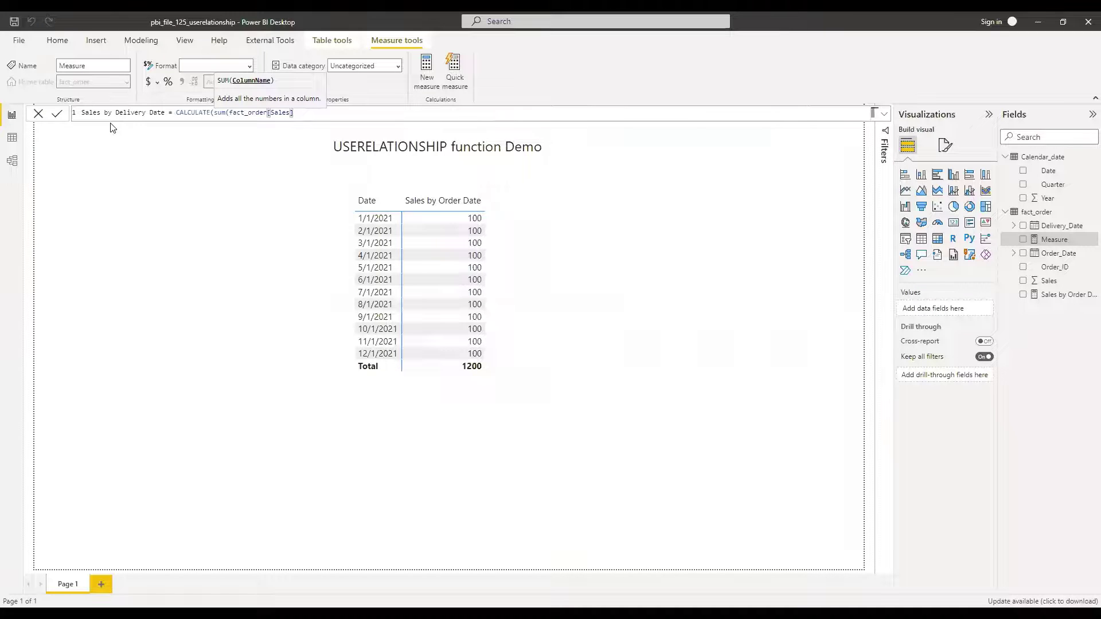
{"action": "type", "text": "),use"}
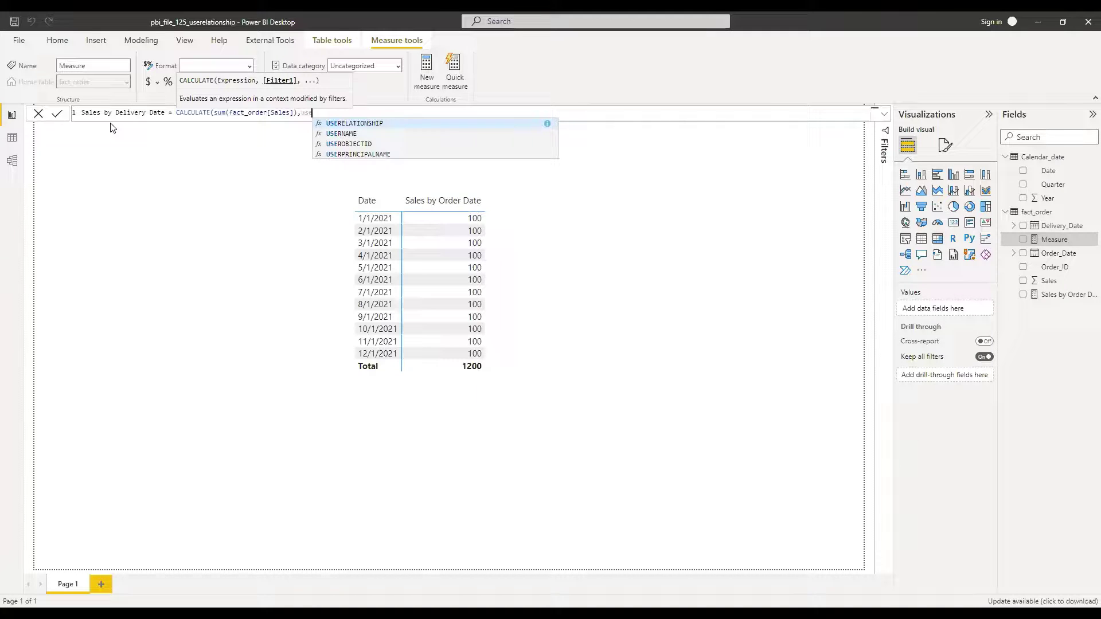
{"action": "key", "text": "Tab"}
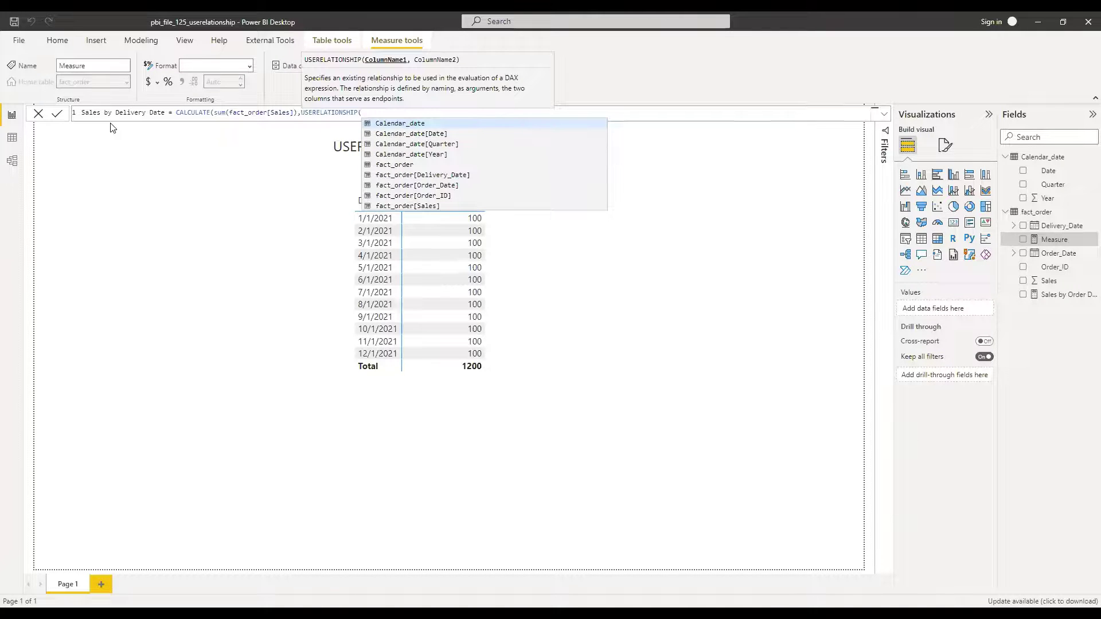
{"action": "key", "text": "Escape"}
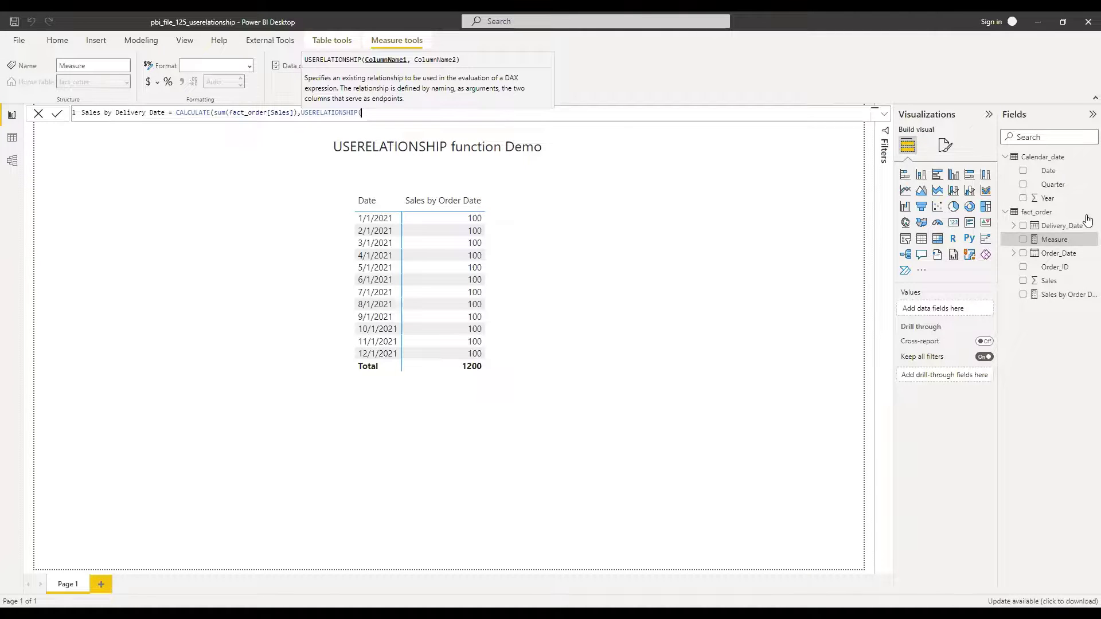
Complete it with USERELATIONSHIP(fact_order[Delivery_Date], Calendar_date[Date]) and commit the measure
{"action": "left_click", "coordinate": [1062, 239]}
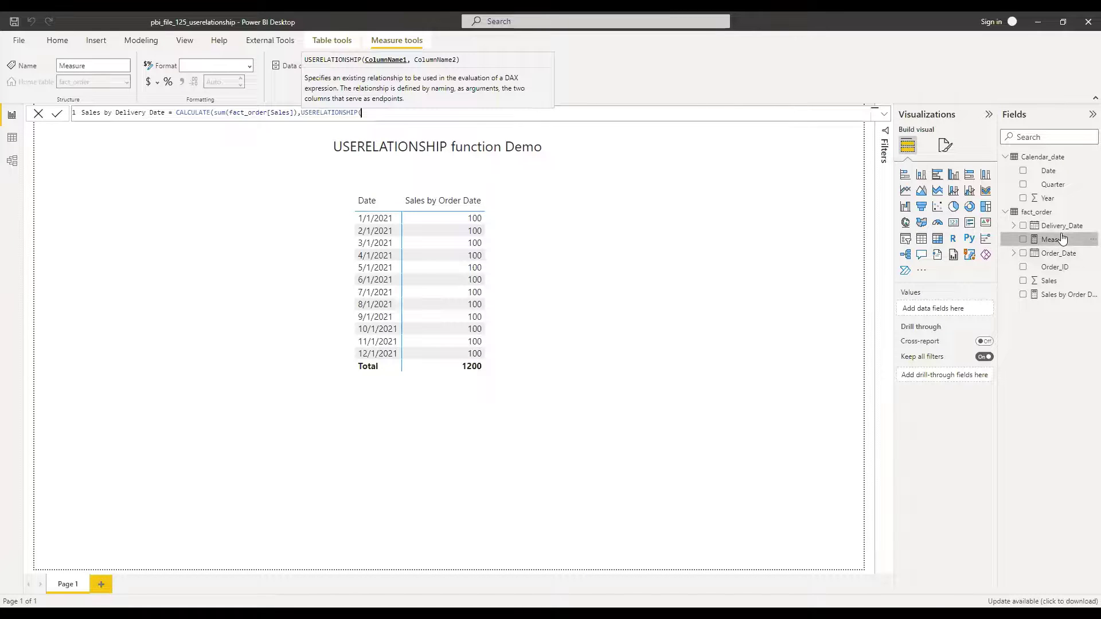
{"action": "type", "text": "del"}
{"action": "key", "text": "Tab"}
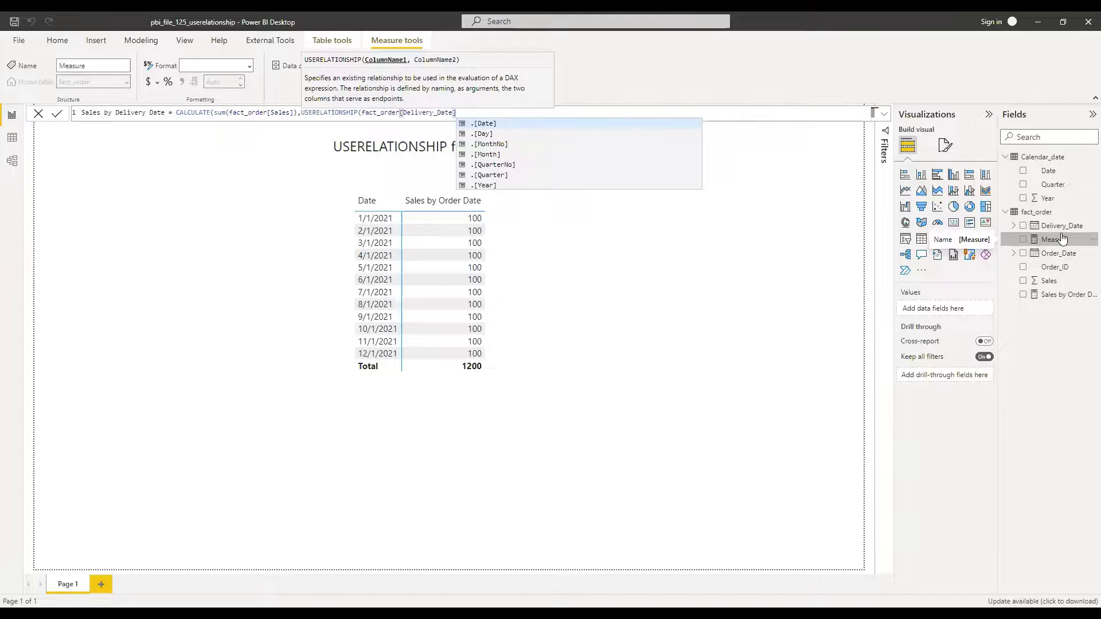
{"action": "type", "text": ","}
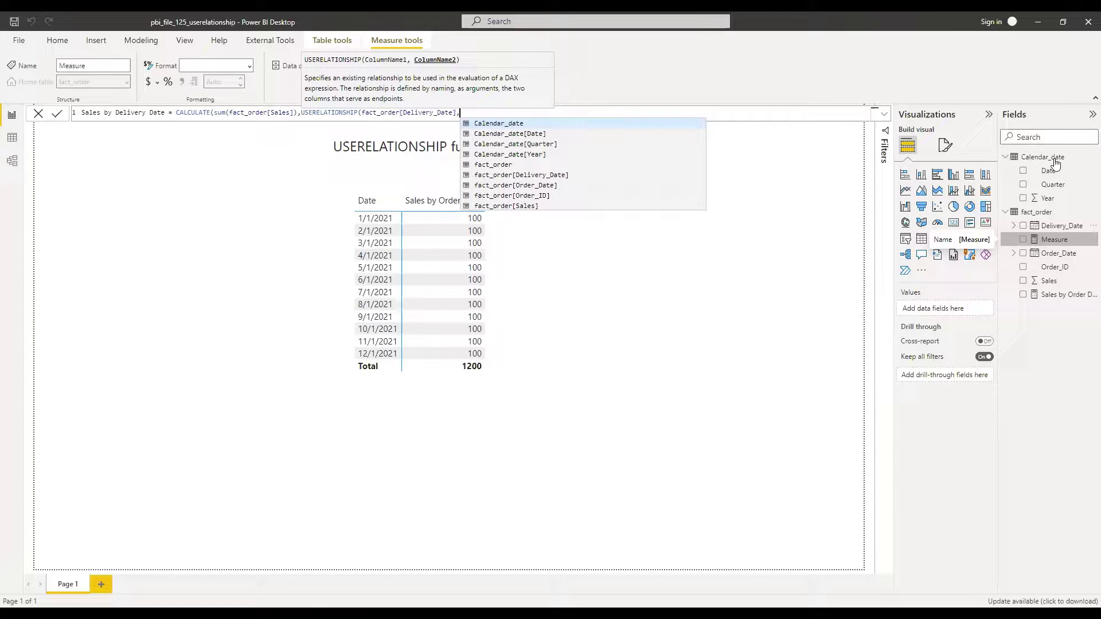
{"action": "type", "text": "date"}
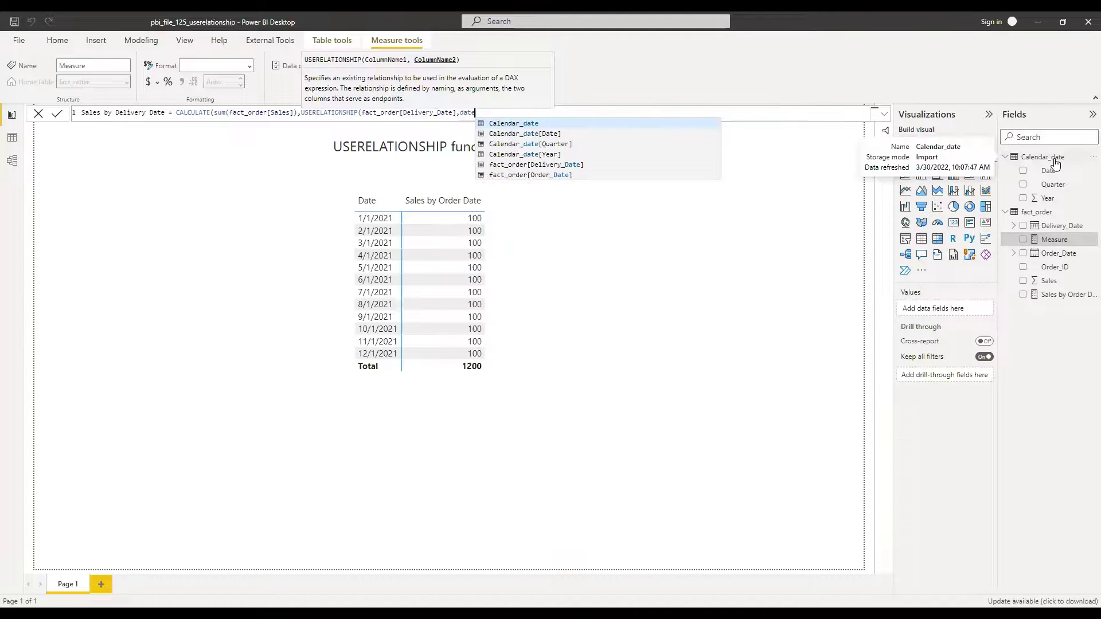
{"action": "key", "text": "Down"}
{"action": "key", "text": "Tab"}
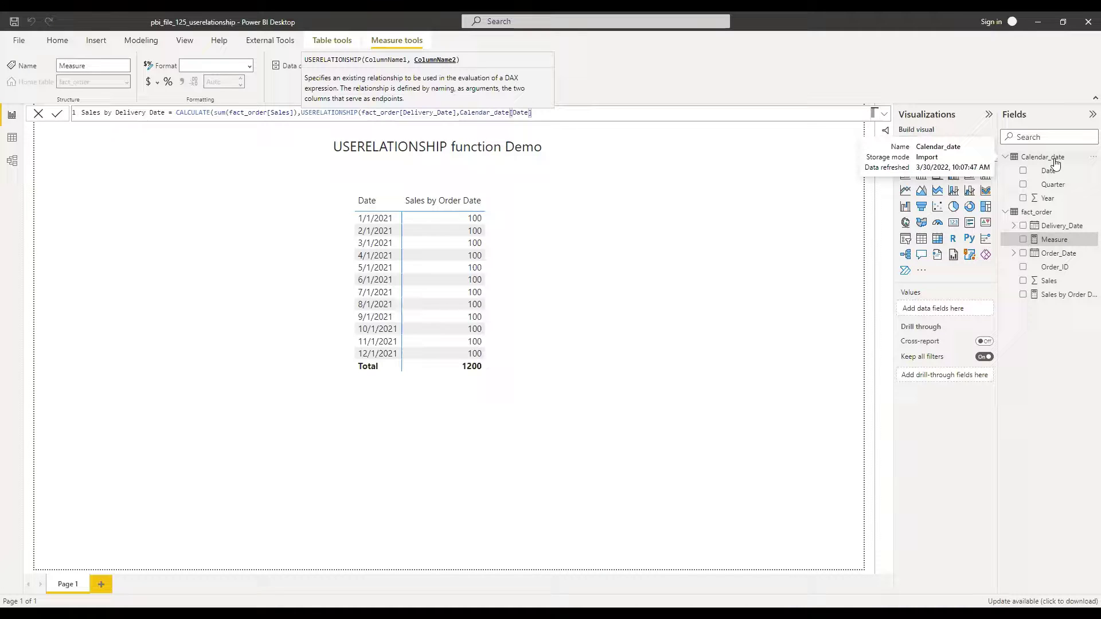
{"action": "type", "text": "))"}
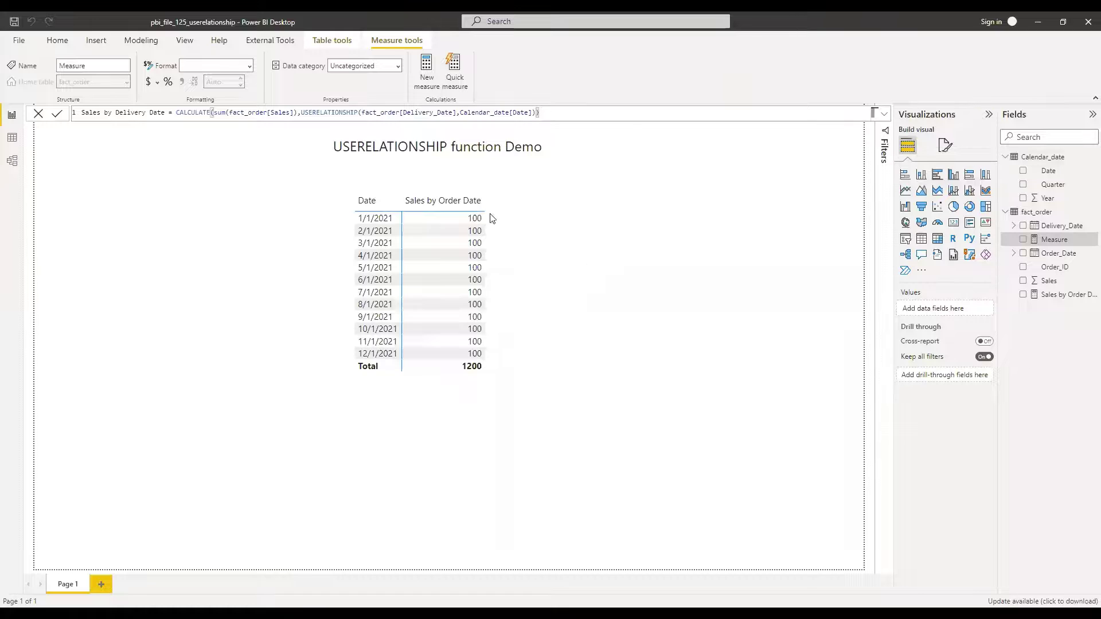
{"action": "left_click", "coordinate": [512, 223]}
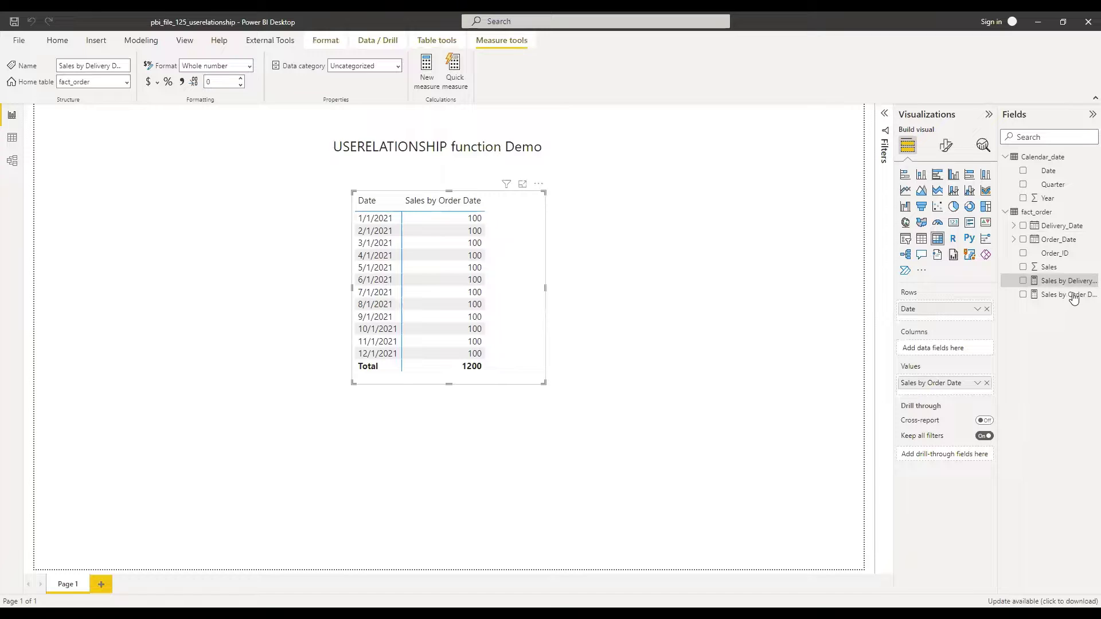
Add Sales by Delivery Date to the matrix, checking the fact_order data before returning to the report
{"action": "left_click_drag", "start_coordinate": [1068, 286], "coordinate": [552, 293]}
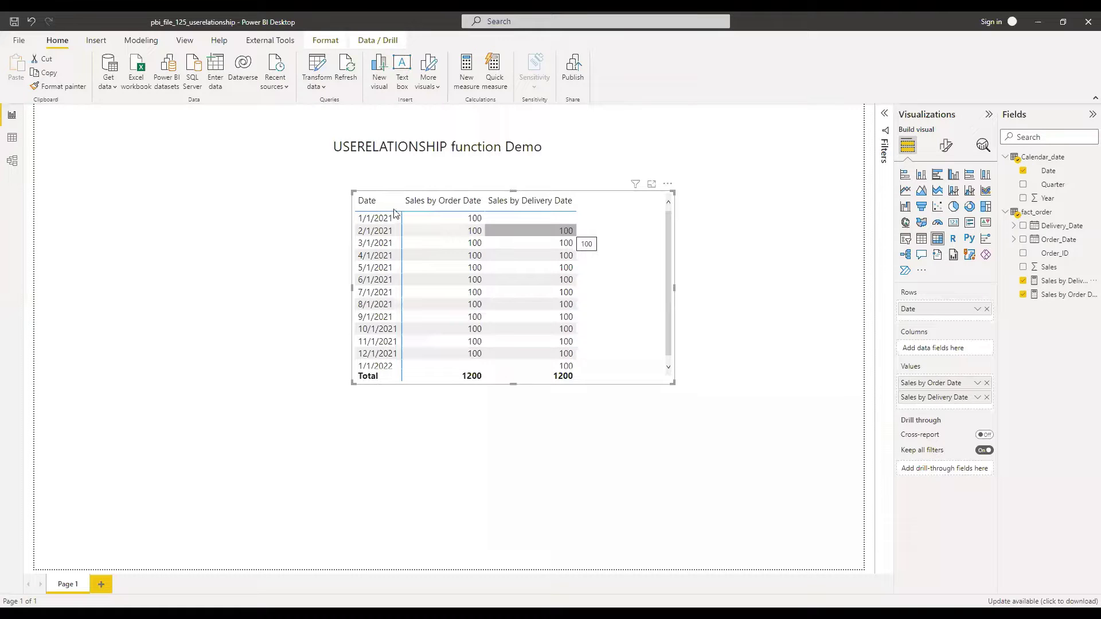
{"action": "left_click", "coordinate": [11, 138]}
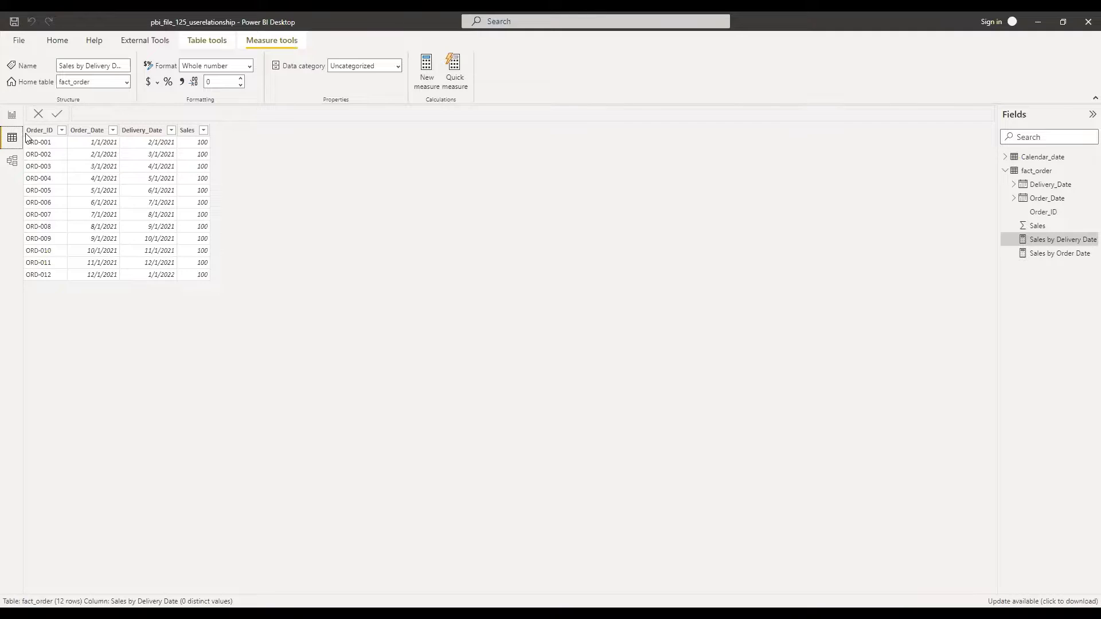
{"action": "left_click", "coordinate": [21, 116]}
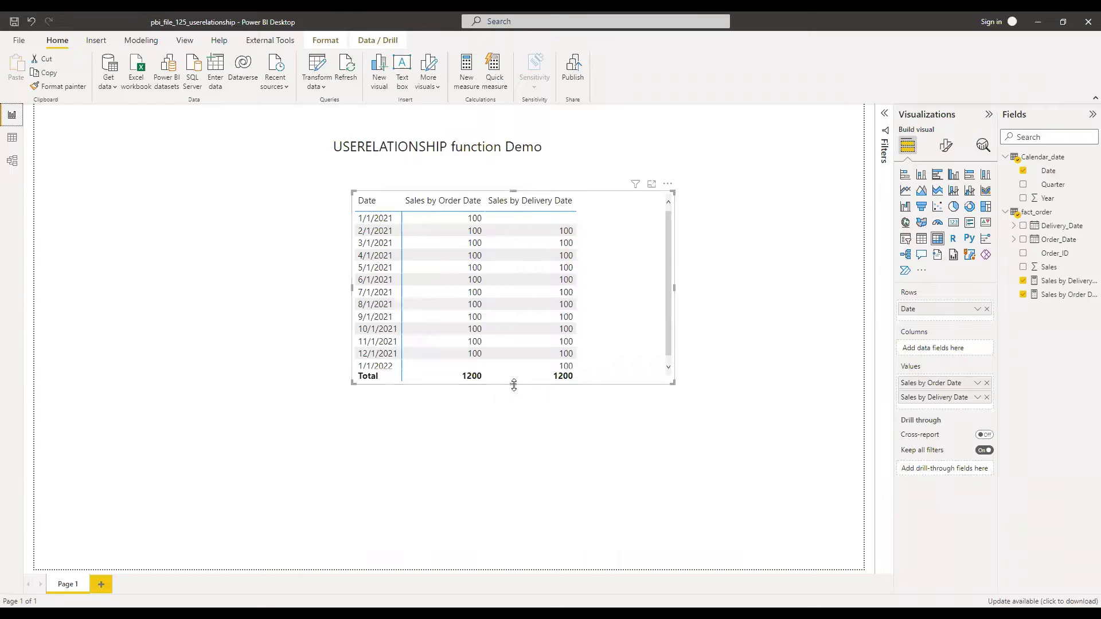
Stretch the matrix taller so all dates through 1/1/2022 and both 1200 totals show
{"action": "left_click_drag", "start_coordinate": [513, 384], "coordinate": [512, 409]}
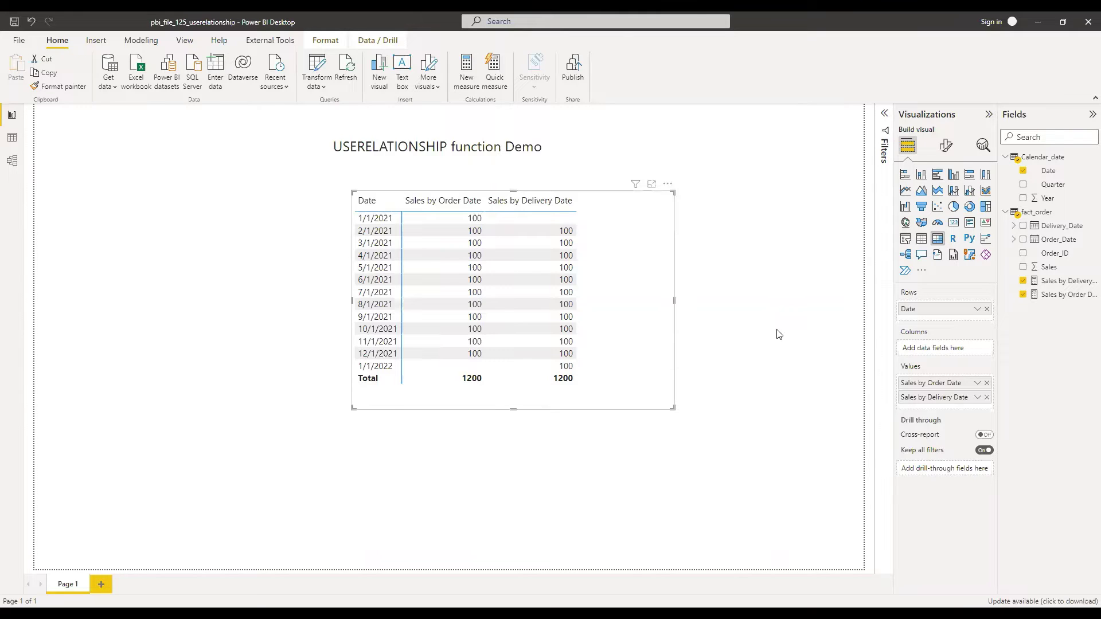
{"action": "left_click", "coordinate": [773, 338]}
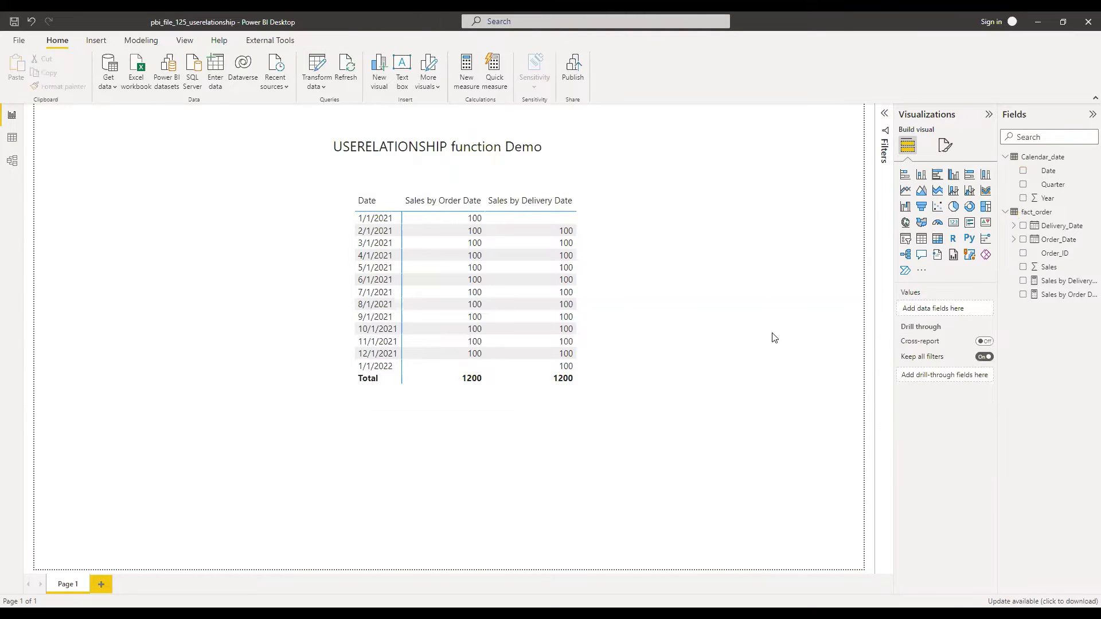